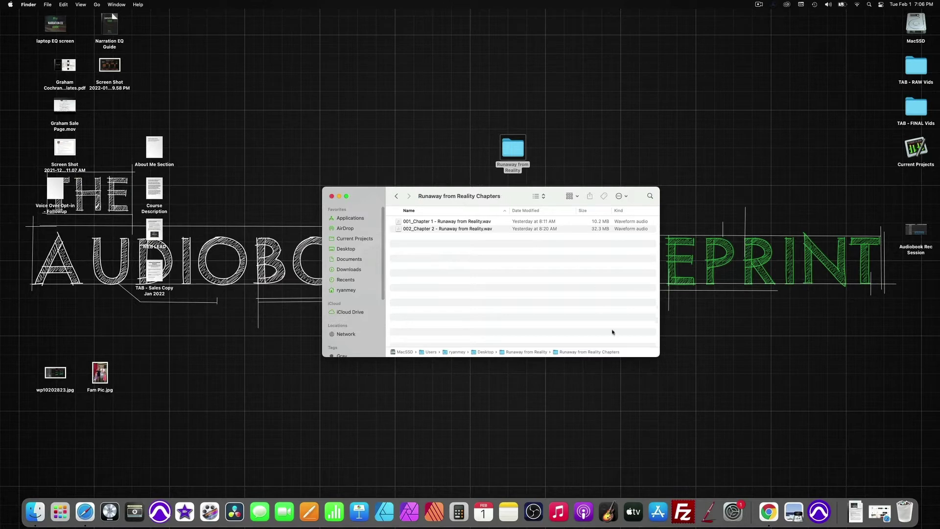
Launch FileZilla from the Dock
{"action": "left_click", "coordinate": [684, 511]}
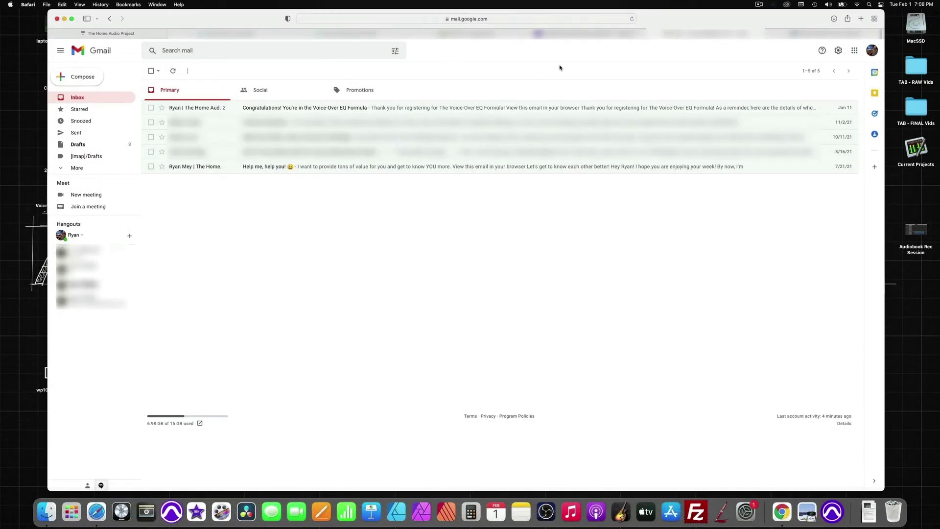
Start a new Gmail draft and paste the prepared note introducing the first two chapters
{"action": "left_click", "coordinate": [86, 77]}
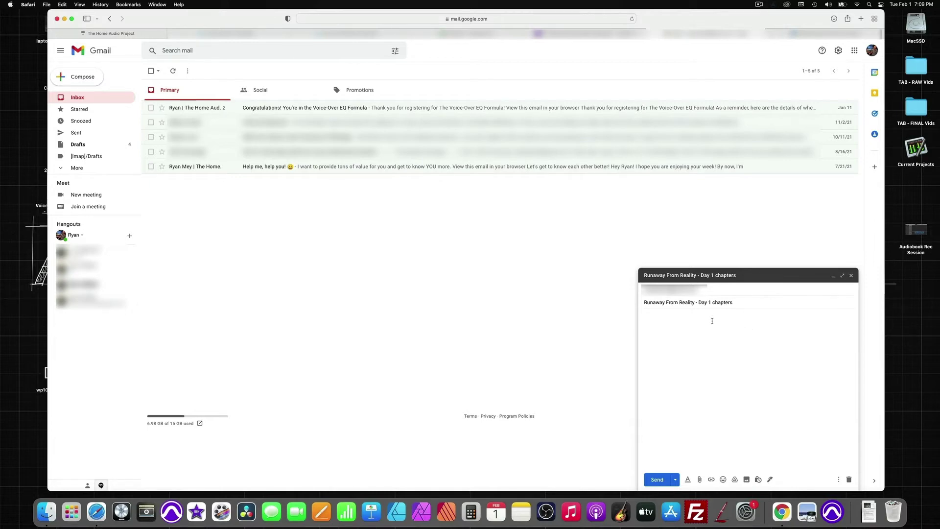
{"action": "type", "text": "Hey Friend!  Here are the first two chapters for Runaway from Reality!  More to come!    -Ryan"}
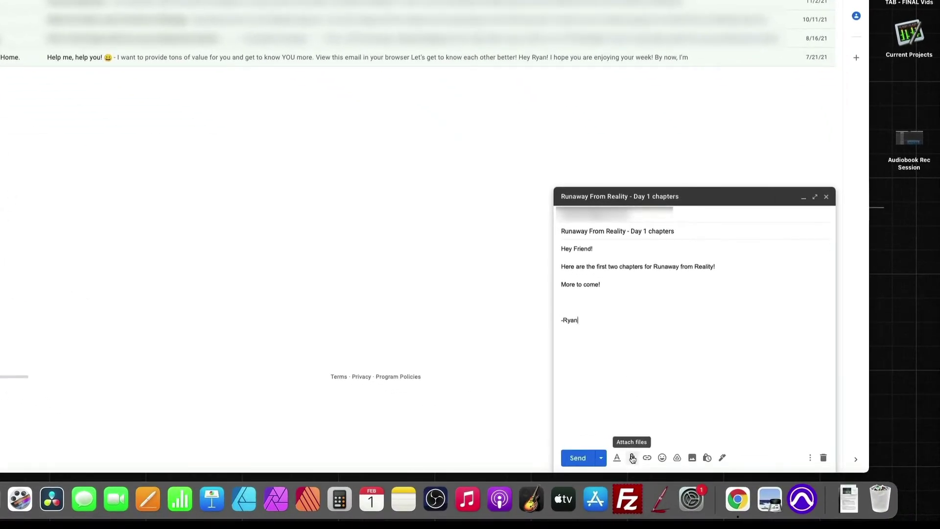
Attach the Chapter 1 and Chapter 2 WAVs from Desktop > Runaway from Reality > Runaway from Reality Chapters
{"action": "left_click", "coordinate": [632, 458]}
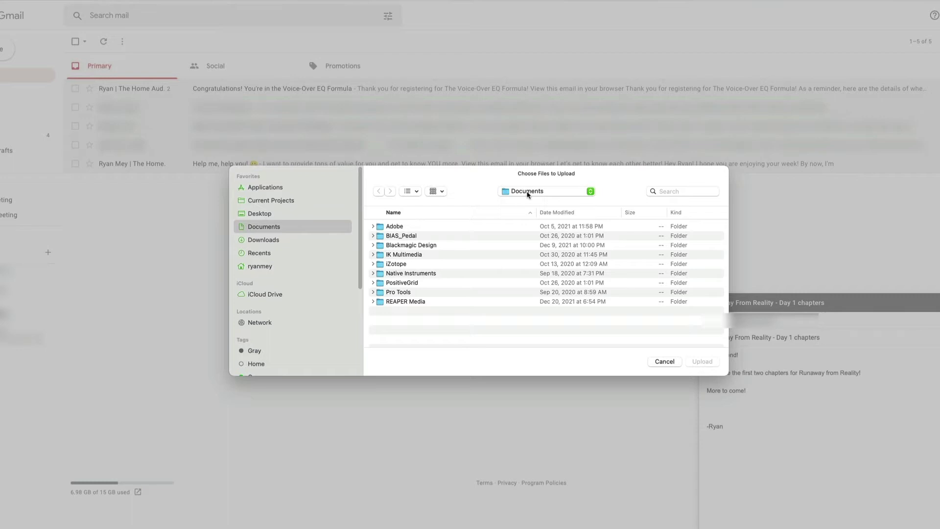
{"action": "left_click", "coordinate": [528, 193]}
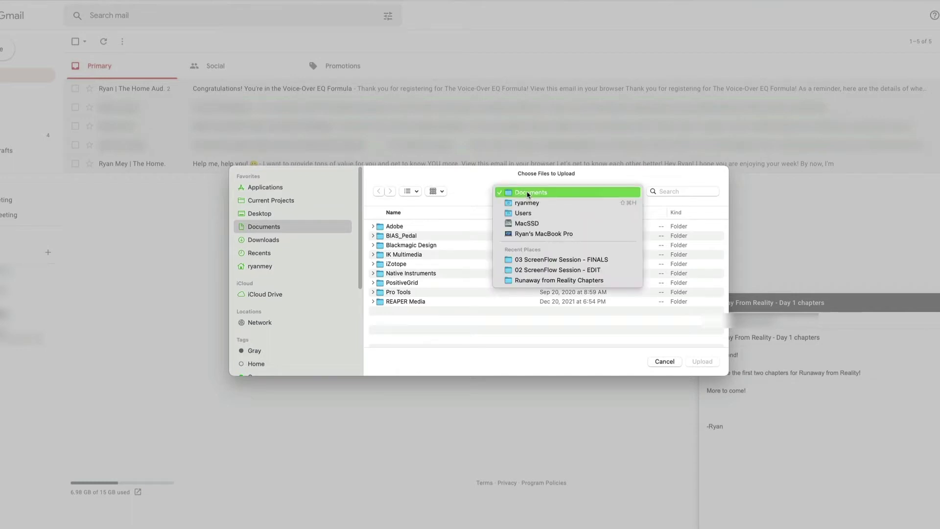
{"action": "left_click", "coordinate": [479, 189]}
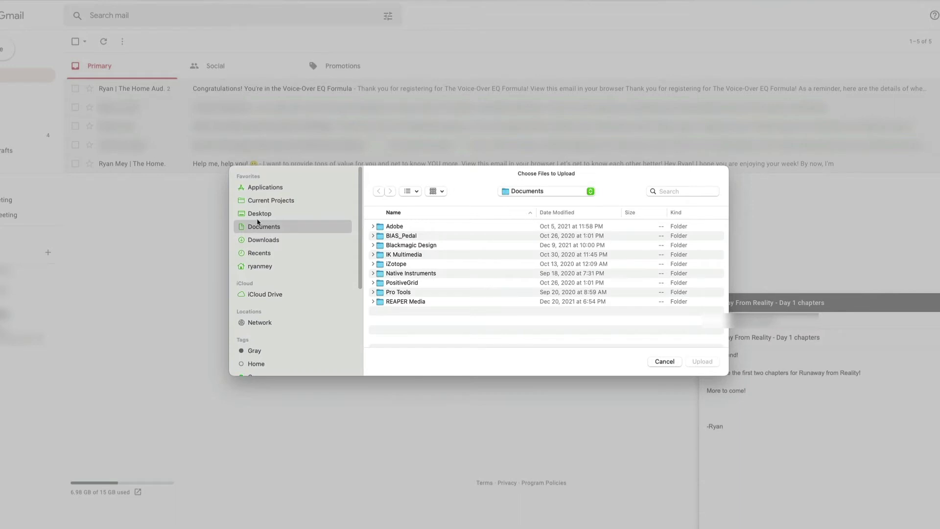
{"action": "left_click", "coordinate": [256, 213]}
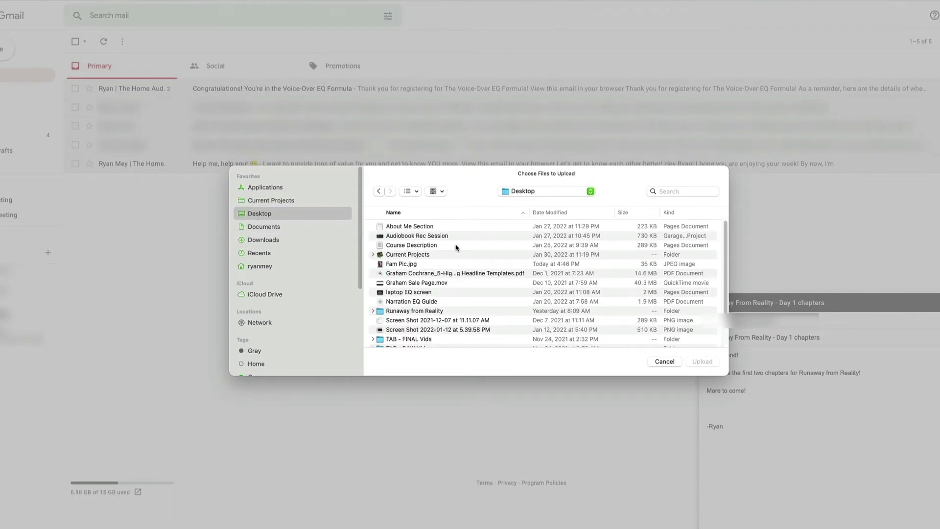
{"action": "scroll", "coordinate": [456, 248], "scroll_direction": "down", "scroll_amount": 3}
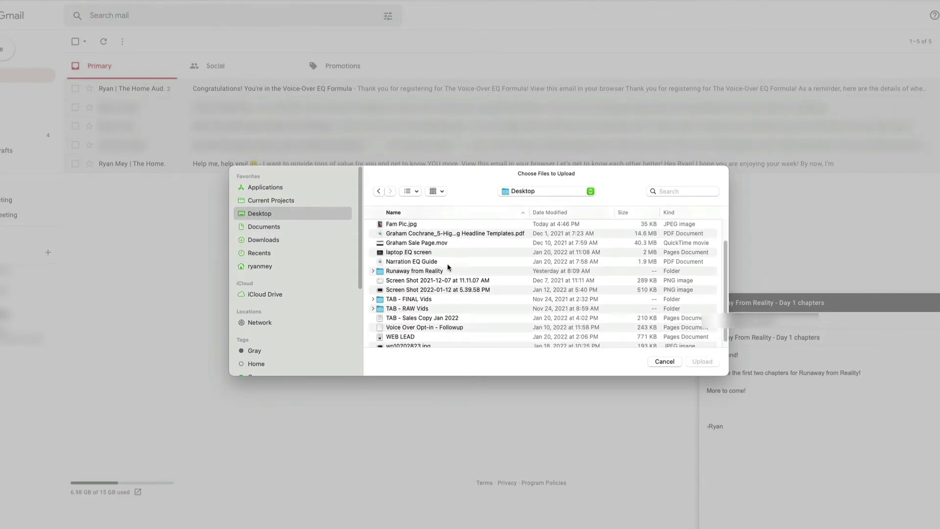
{"action": "double_click", "coordinate": [436, 272]}
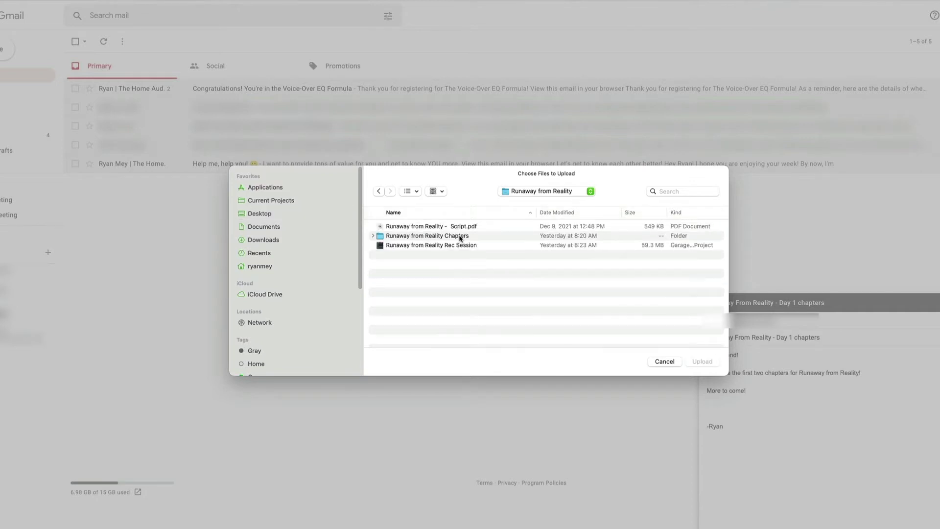
{"action": "double_click", "coordinate": [459, 237]}
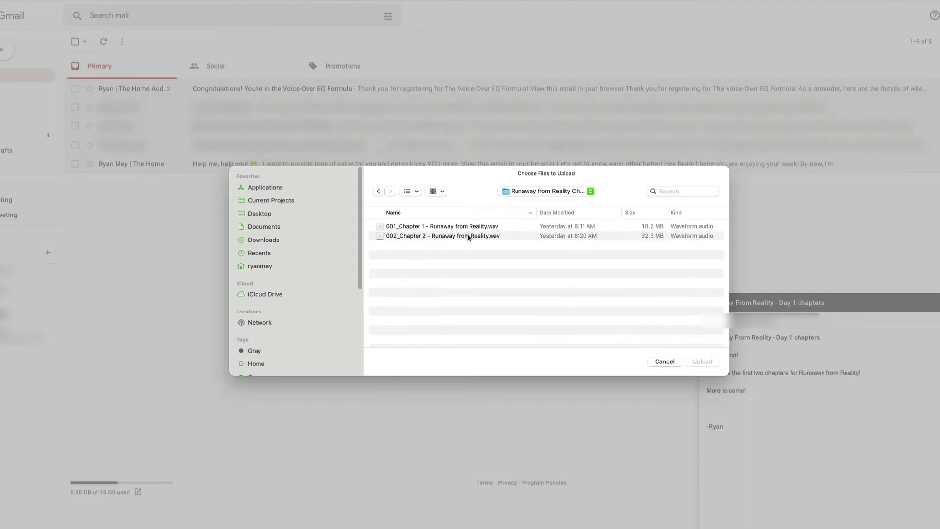
{"action": "left_click", "coordinate": [479, 227]}
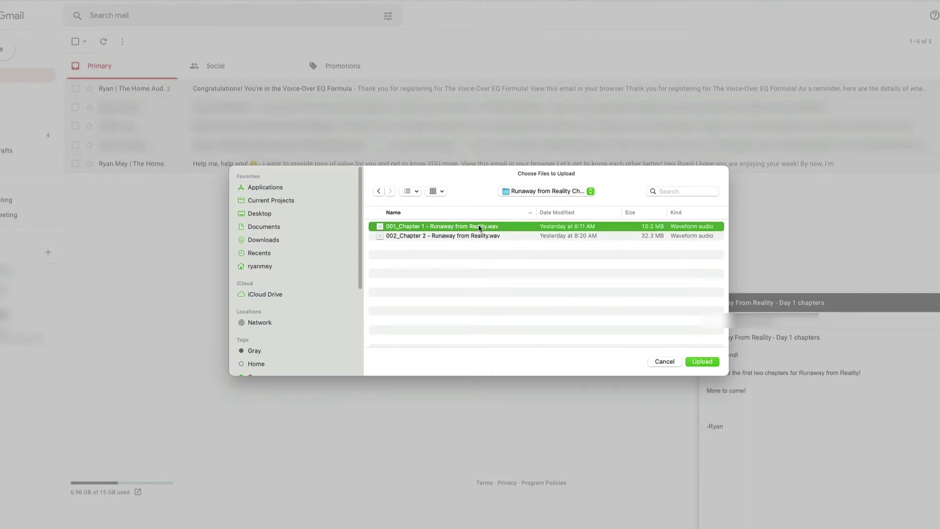
{"action": "left_click", "coordinate": [480, 236], "text": "shift"}
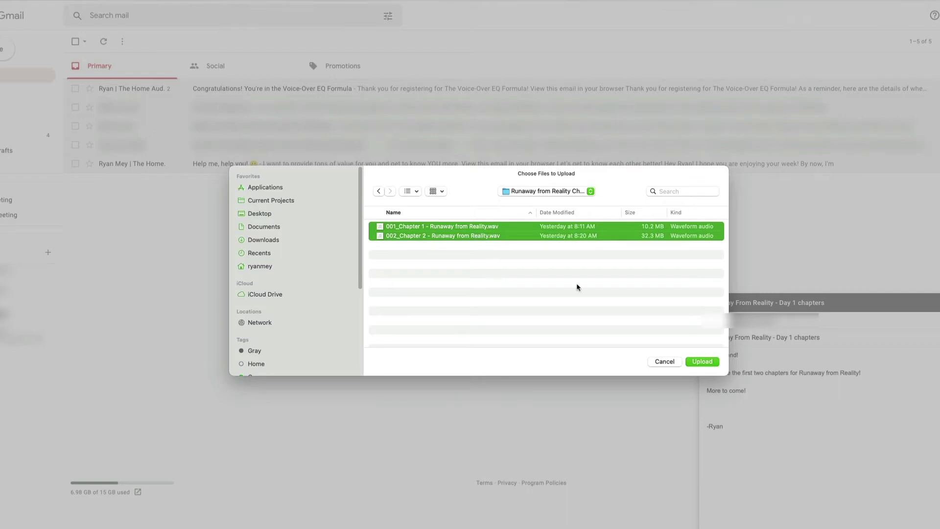
{"action": "left_click", "coordinate": [703, 362]}
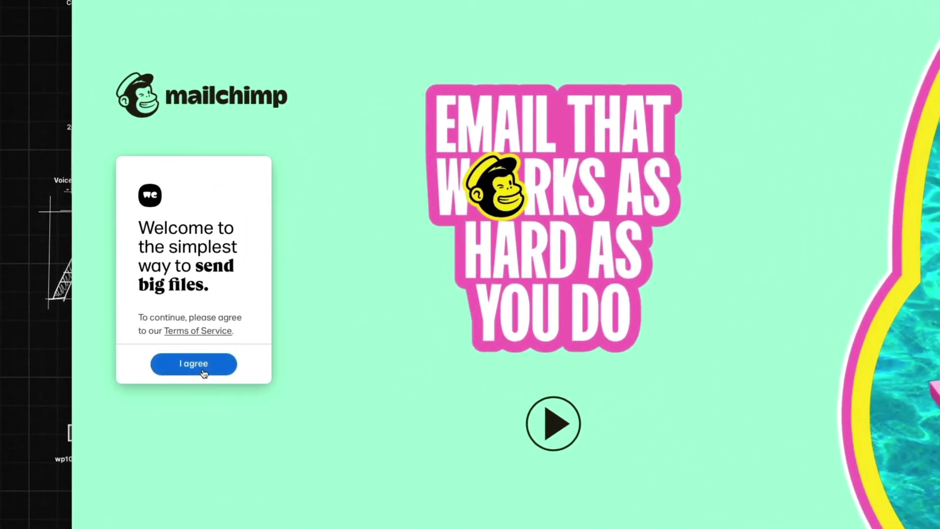
Accept WeTransfer's terms and enter the recipient's e-mail address
{"action": "left_click", "coordinate": [204, 373]}
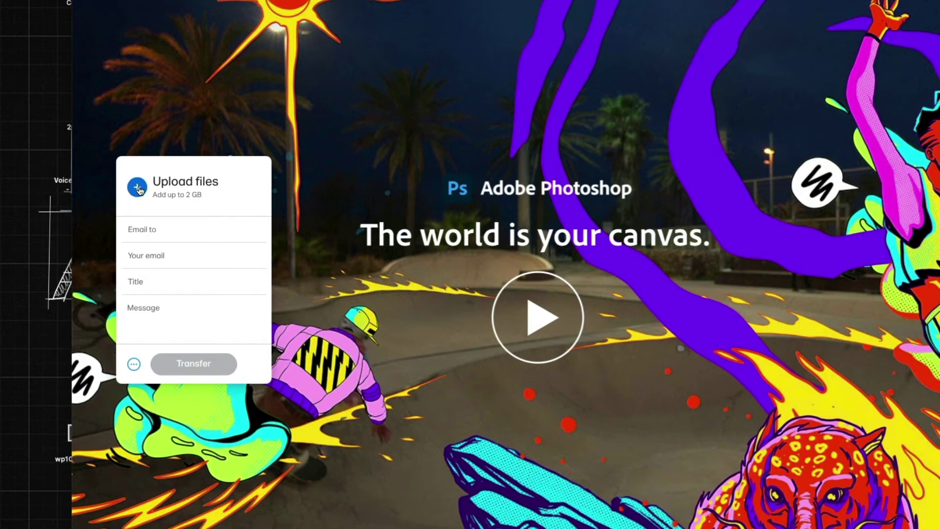
{"action": "left_click", "coordinate": [151, 226]}
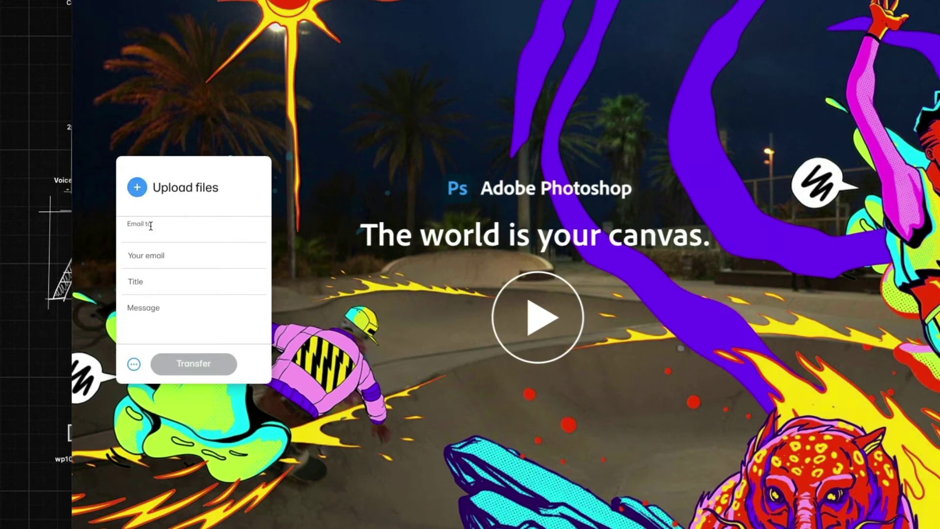
{"action": "type", "text": "email"}
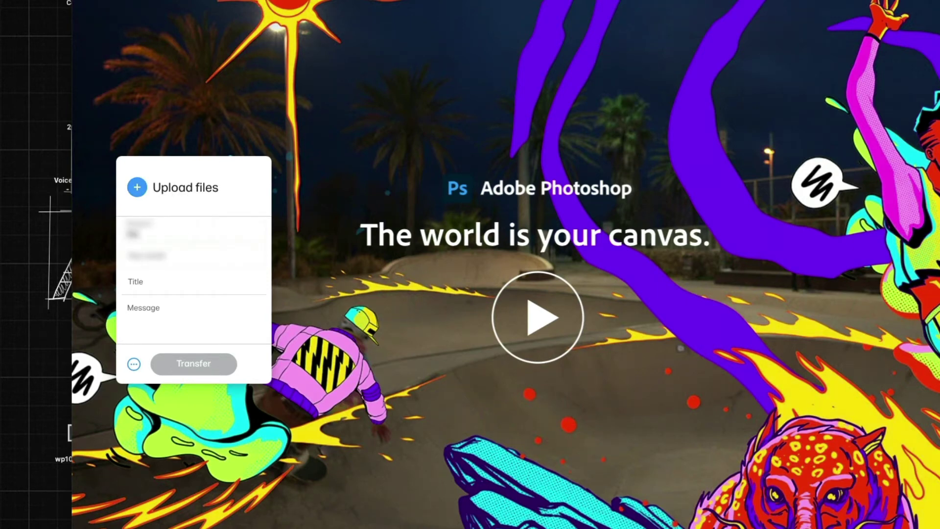
{"action": "type", "text": "emailemail"}
{"action": "key", "text": "Tab"}
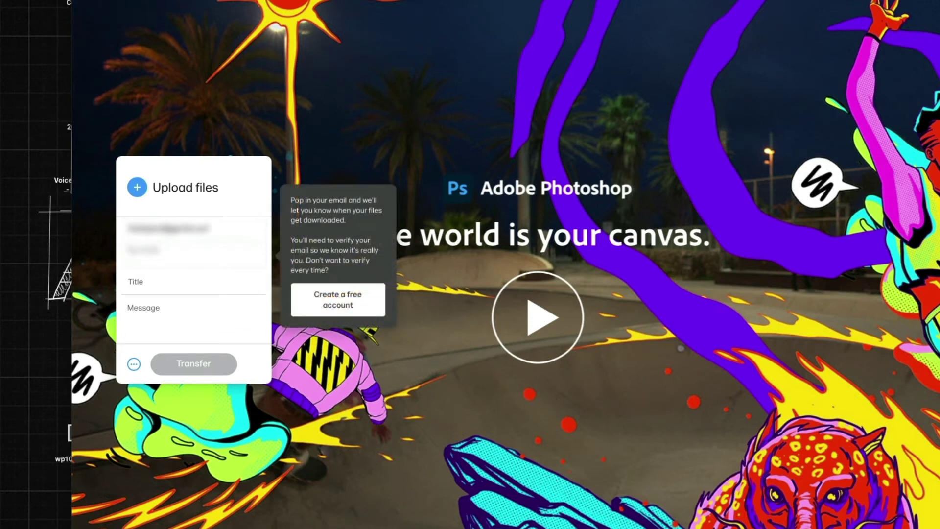
Fill in the title 'Runaway from Reality - Day 1 files' and the message 'Chapter 1 & 2'
{"action": "key", "text": "Tab"}
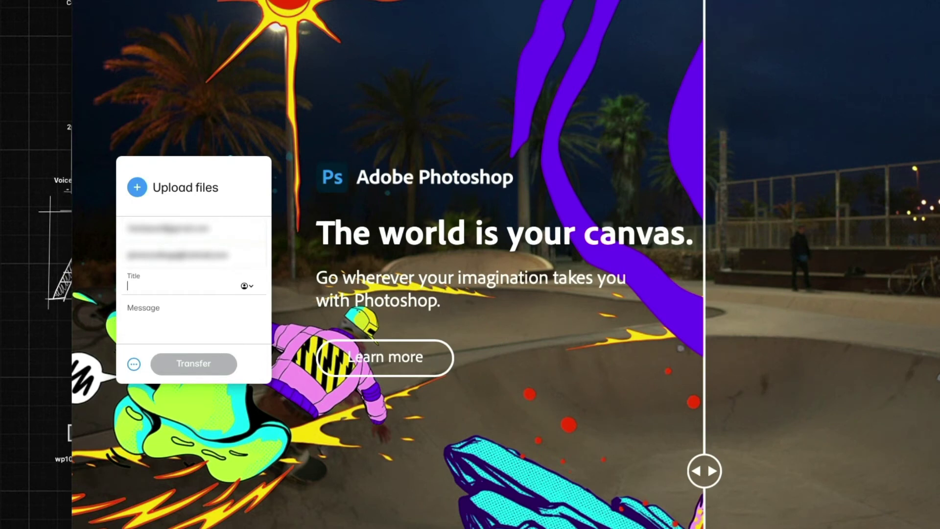
{"action": "type", "text": "Runaway from Reality - Day 1 files"}
{"action": "left_click", "coordinate": [155, 307]}
{"action": "type", "text": "Chap"}
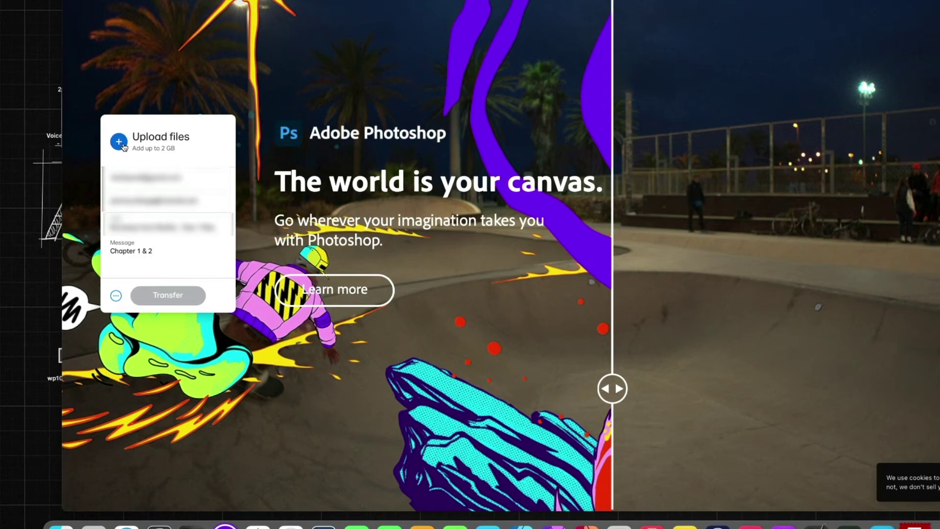
Add the Chapter 1 and Chapter 2 WAV files to the WeTransfer transfer
{"action": "left_click", "coordinate": [124, 145]}
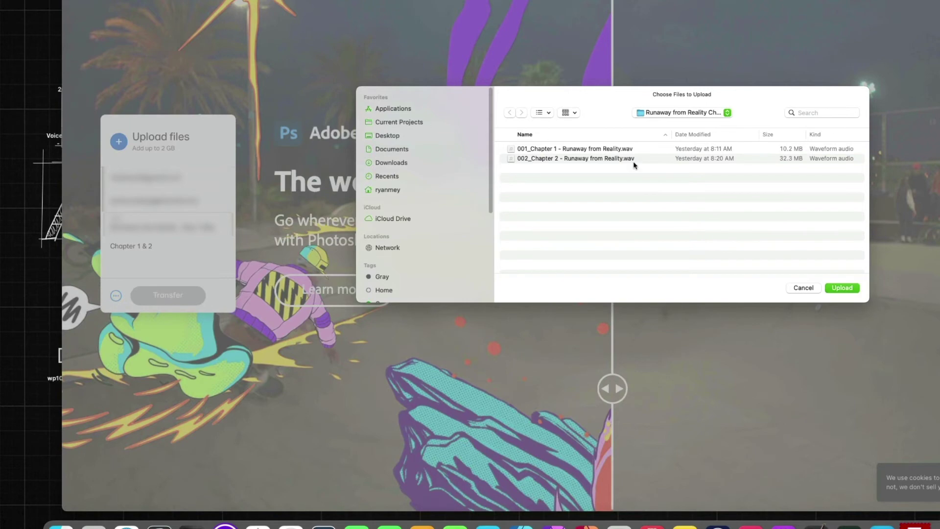
{"action": "key", "text": "Down"}
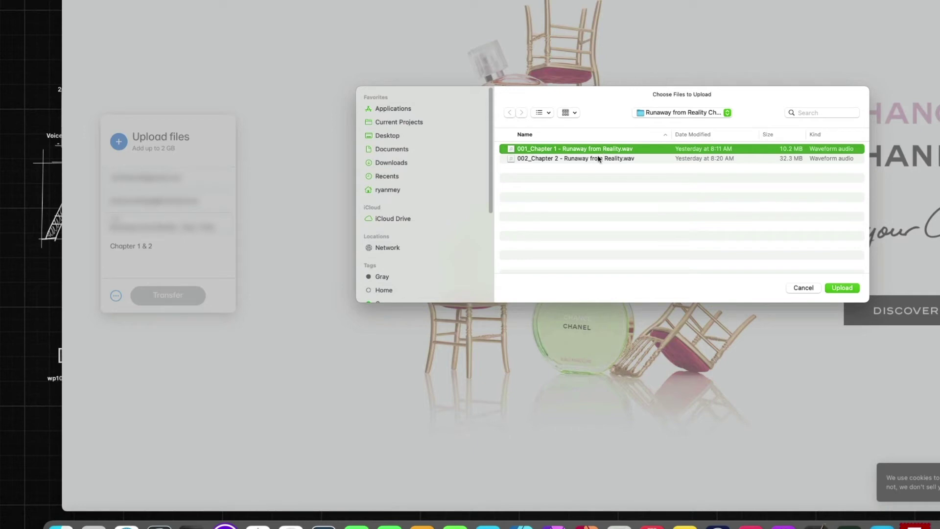
{"action": "left_click", "coordinate": [598, 160], "text": "shift"}
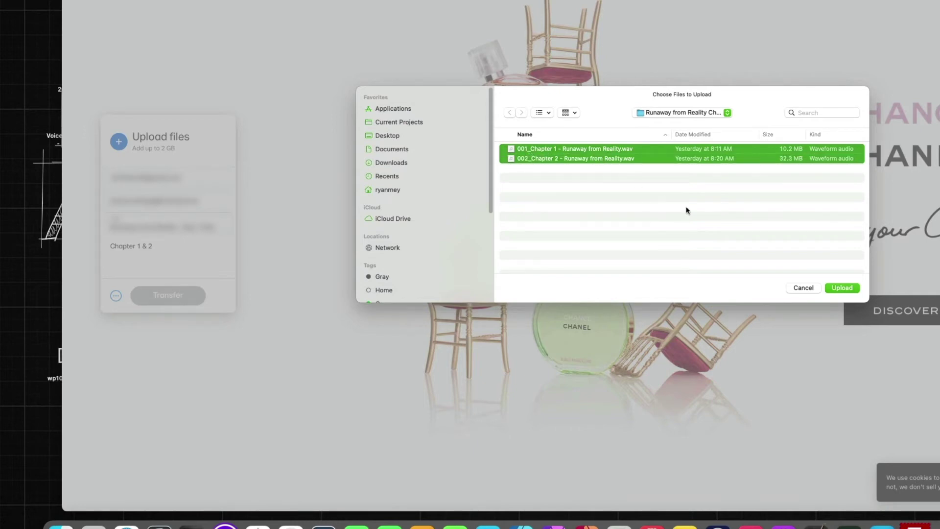
{"action": "left_click", "coordinate": [843, 288]}
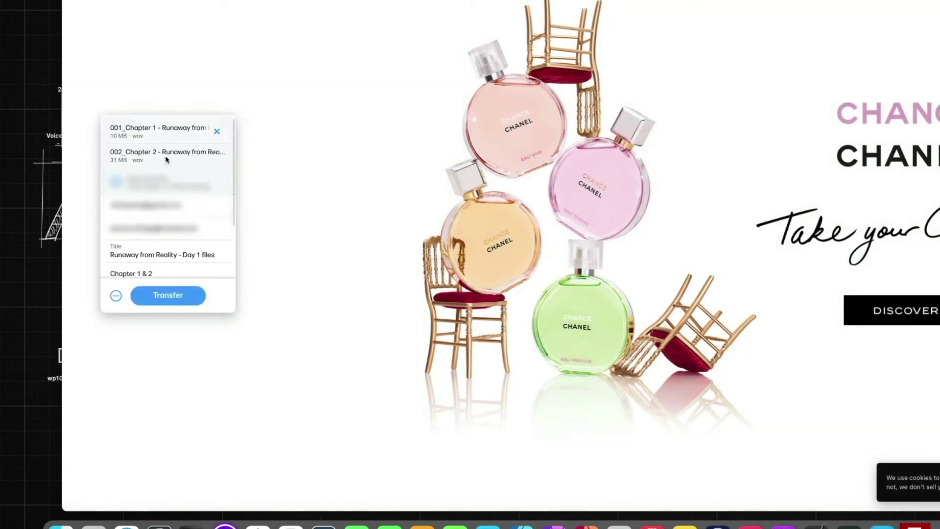
{"action": "scroll", "coordinate": [179, 200], "scroll_direction": "down", "scroll_amount": 2}
{"action": "scroll", "coordinate": [180, 199], "scroll_direction": "up", "scroll_amount": 2}
Send the WeTransfer transfer of both chapter files
{"action": "left_click", "coordinate": [164, 303]}
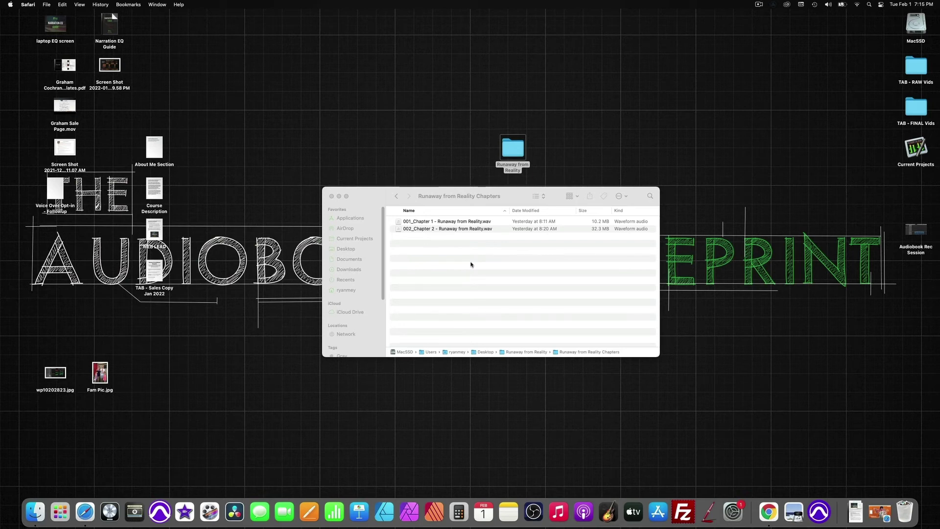
Give the Chapter 1 WAV file a green tag in Finder
{"action": "right_click", "coordinate": [469, 223]}
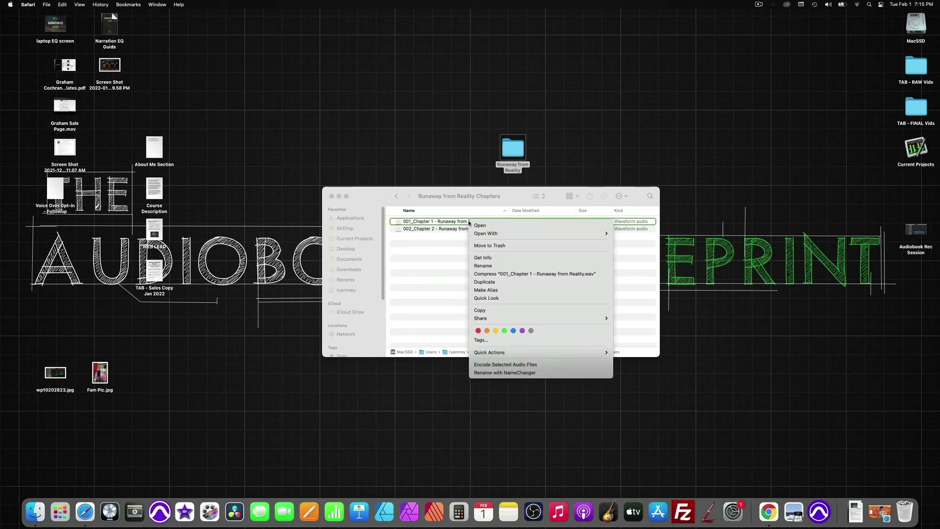
{"action": "left_click", "coordinate": [504, 331]}
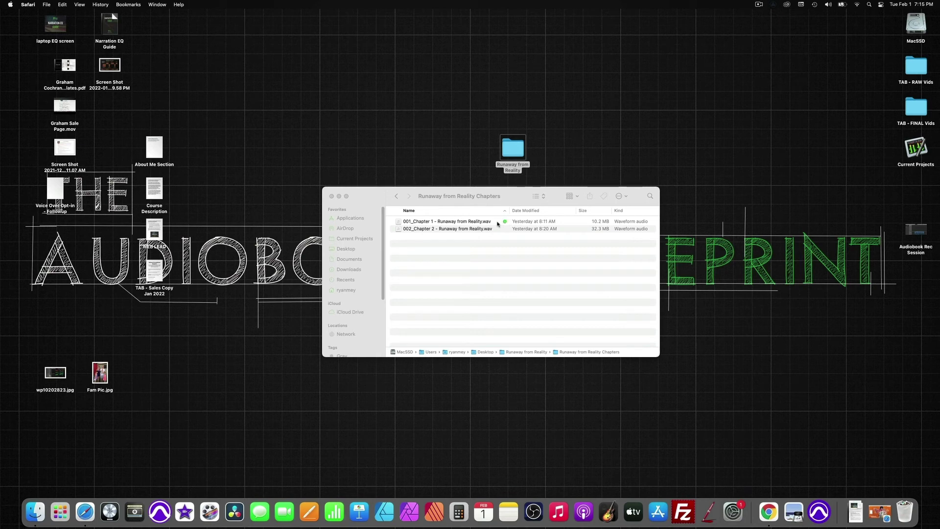
{"action": "left_click", "coordinate": [332, 196]}
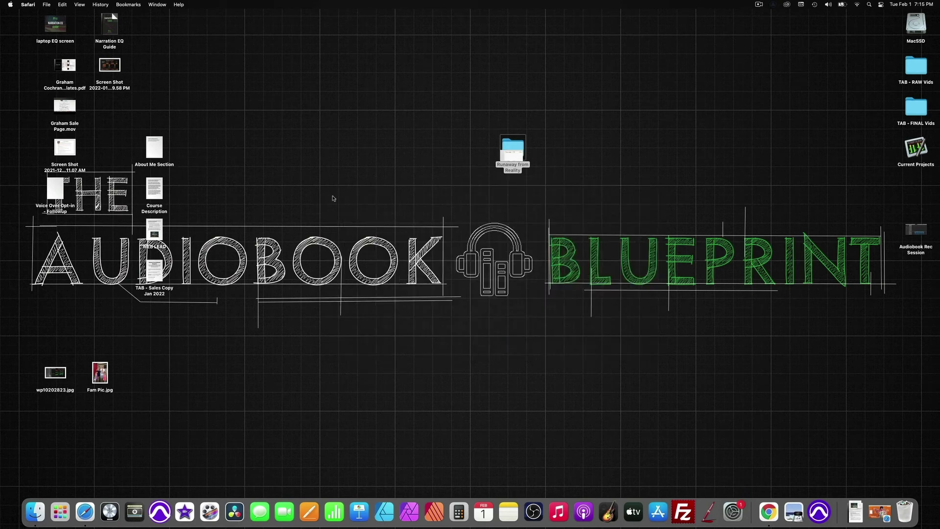
{"action": "double_click", "coordinate": [521, 152]}
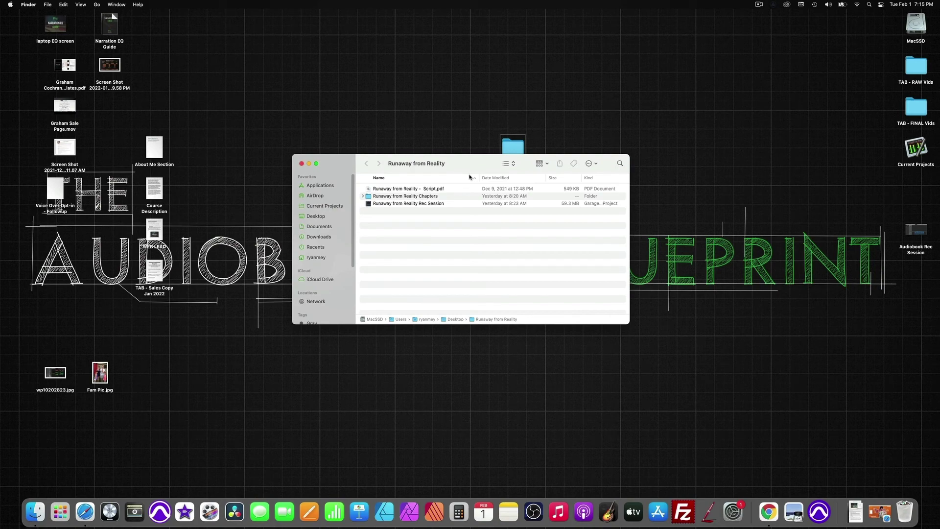
{"action": "double_click", "coordinate": [431, 198]}
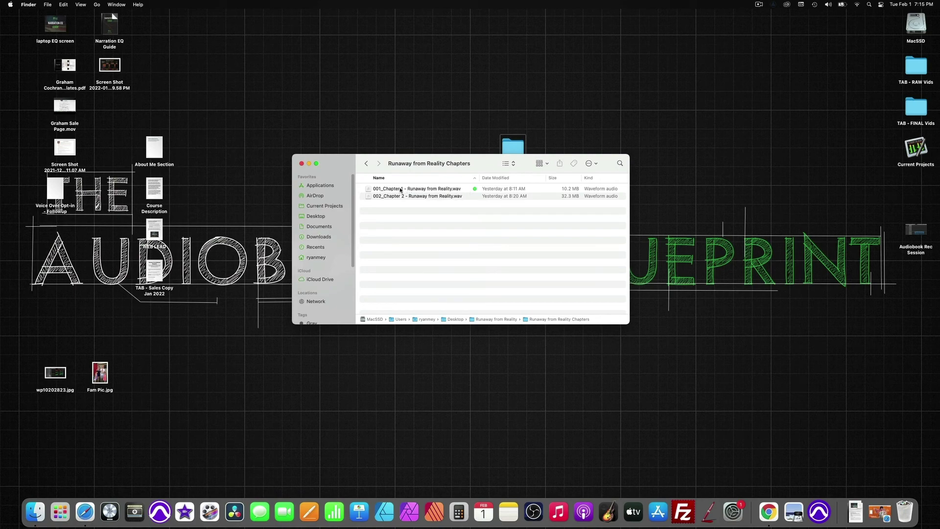
{"action": "left_click", "coordinate": [452, 197]}
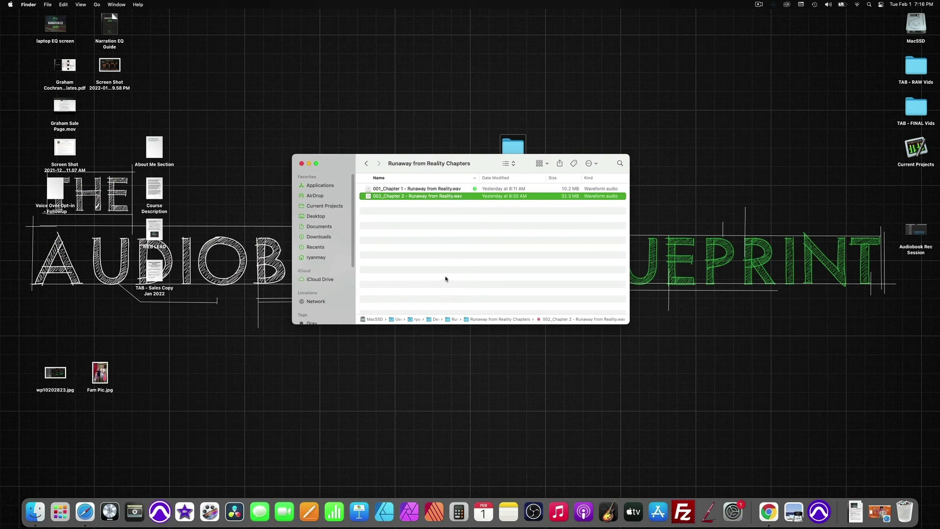
{"action": "key", "text": "super+w"}
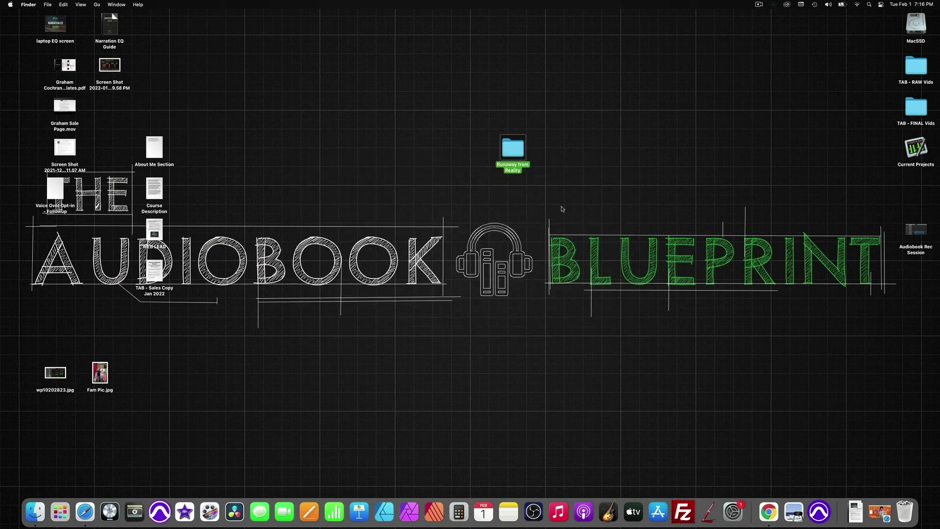